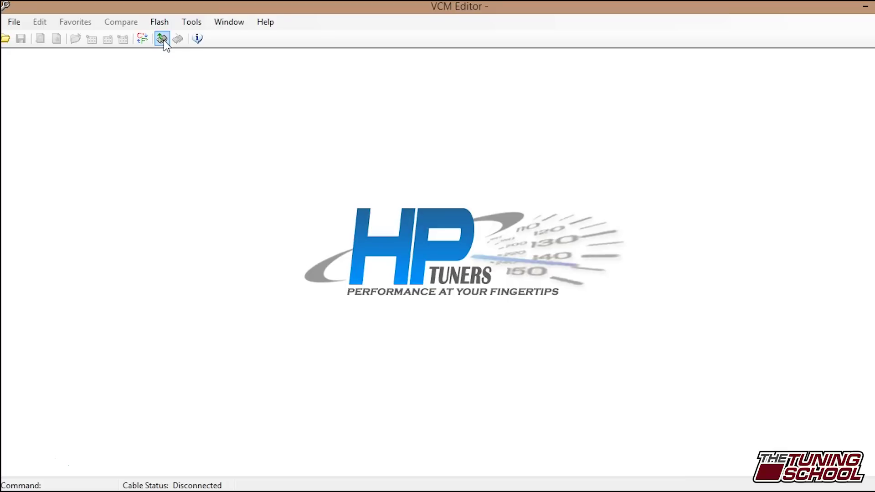
# - Read the entire VCM from the 04 Silverado, finishing in 4:07 at the Save As prompt
pyautogui.click(162, 38)
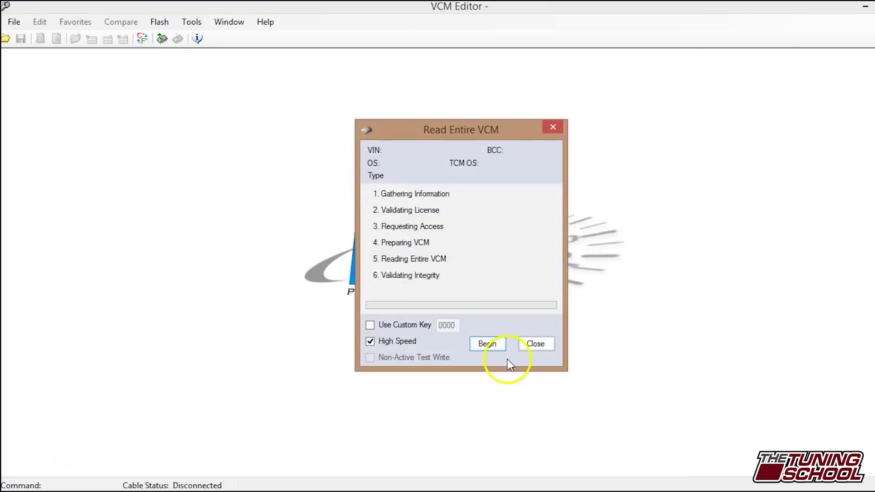
pyautogui.click(493, 348)
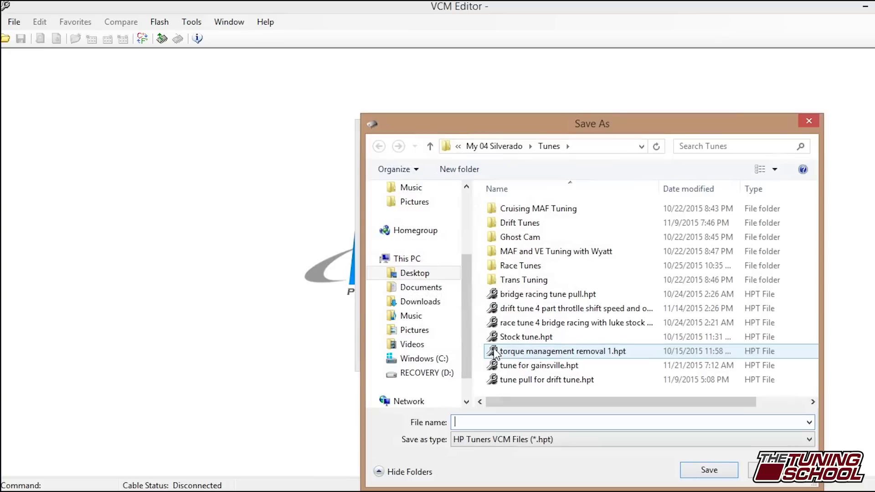
# - Point the Save As dialog to the Desktop with file name 'Stock tune 04 silverado'
pyautogui.click(412, 276)
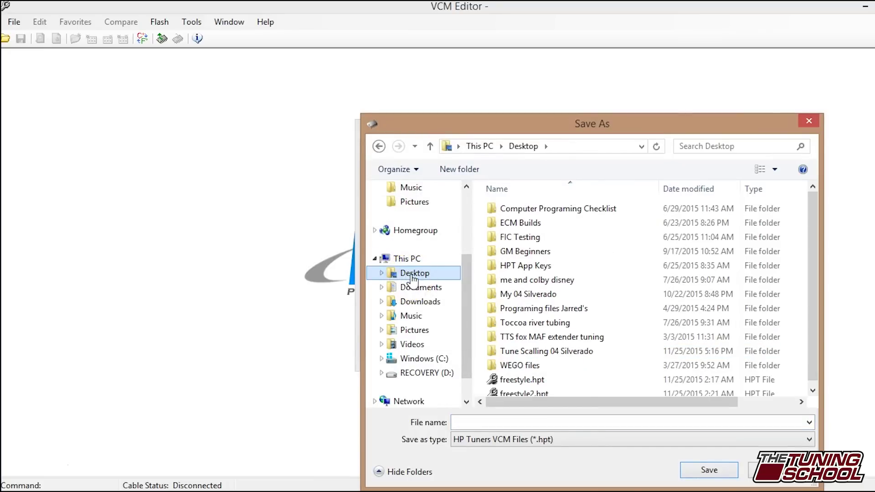
pyautogui.click(464, 425)
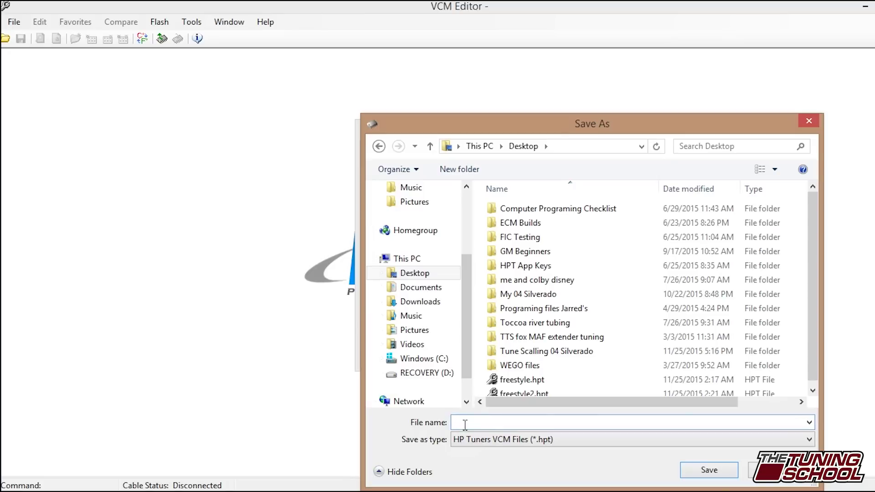
pyautogui.write('Stock tune 04 silverado')
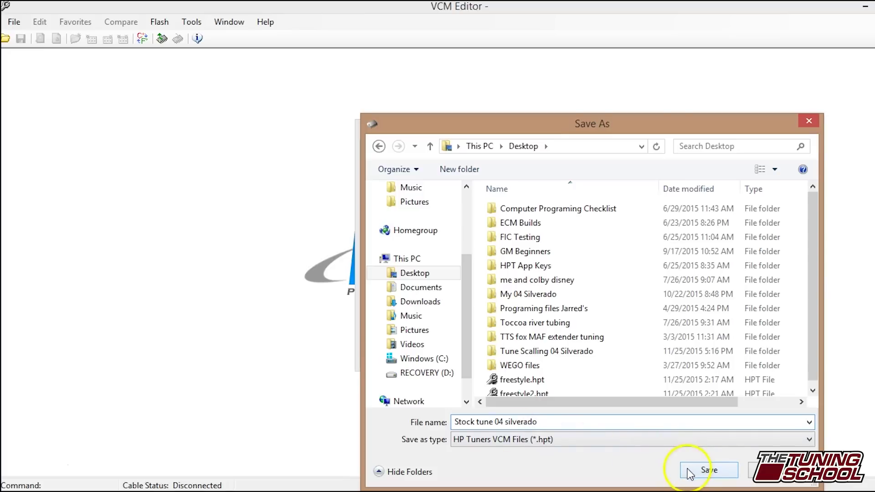
# - Save the stock tune as Stock tune 04 silverado.hpt and view Gear/Tire Calc showing 29.70 tire, 3.42 ratio
pyautogui.click(708, 470)
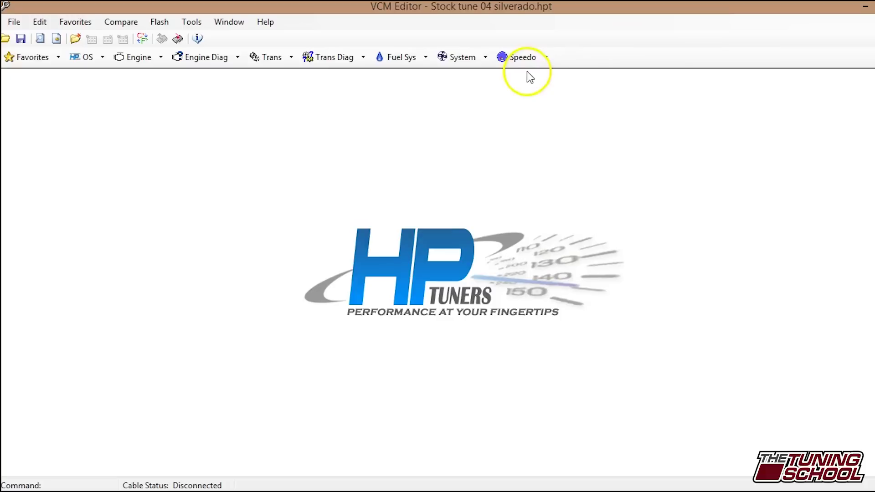
pyautogui.click(528, 59)
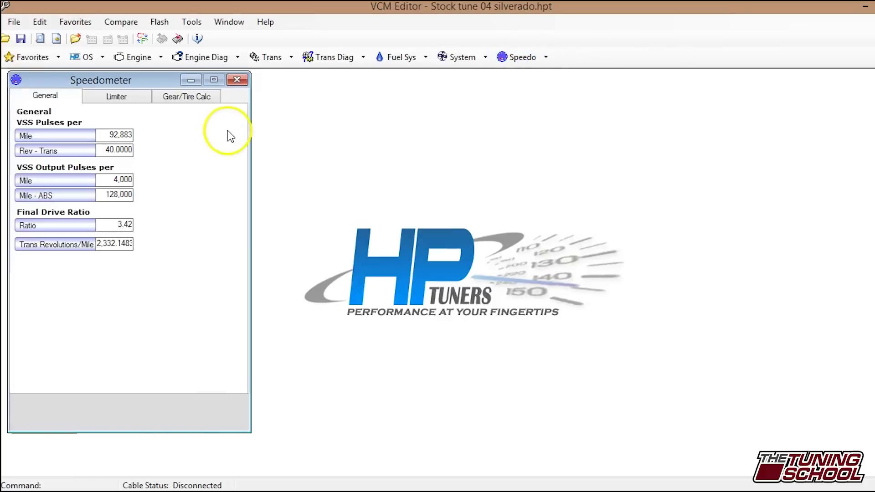
pyautogui.click(205, 104)
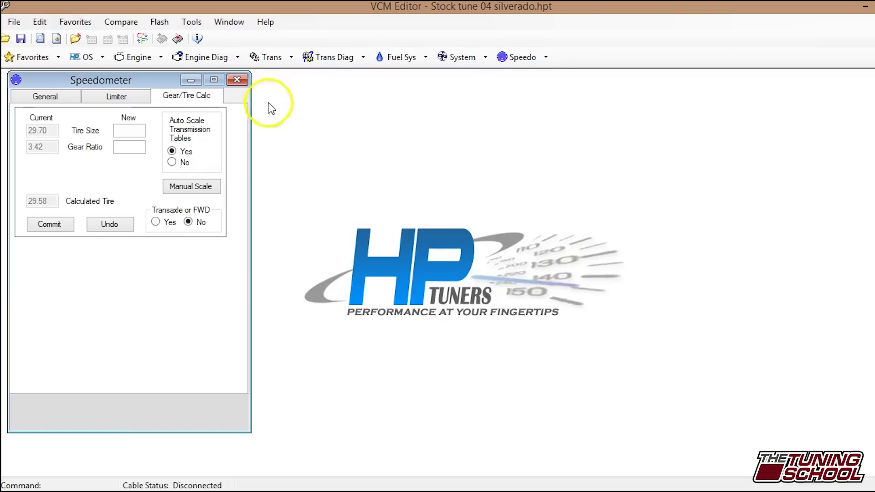
pyautogui.click(185, 23)
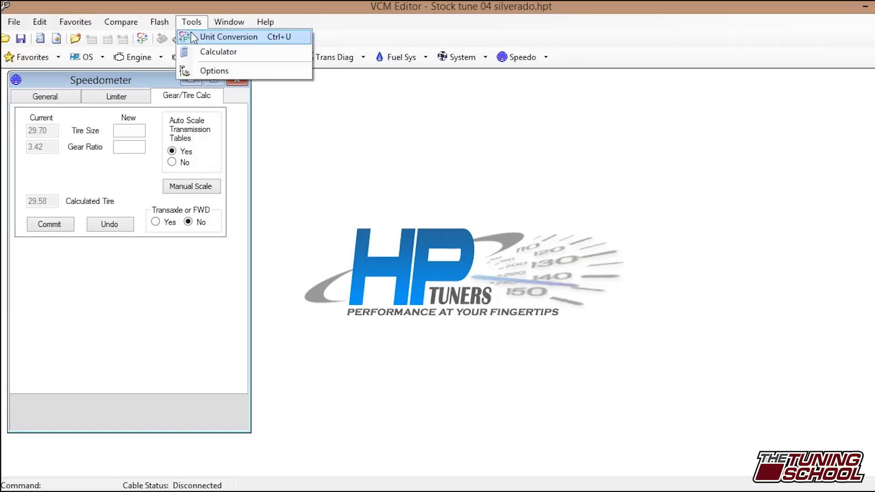
# - Enter 275/55 R20 in the Unit Conversion tire calculator, giving a 31.9 tire height
pyautogui.click(191, 37)
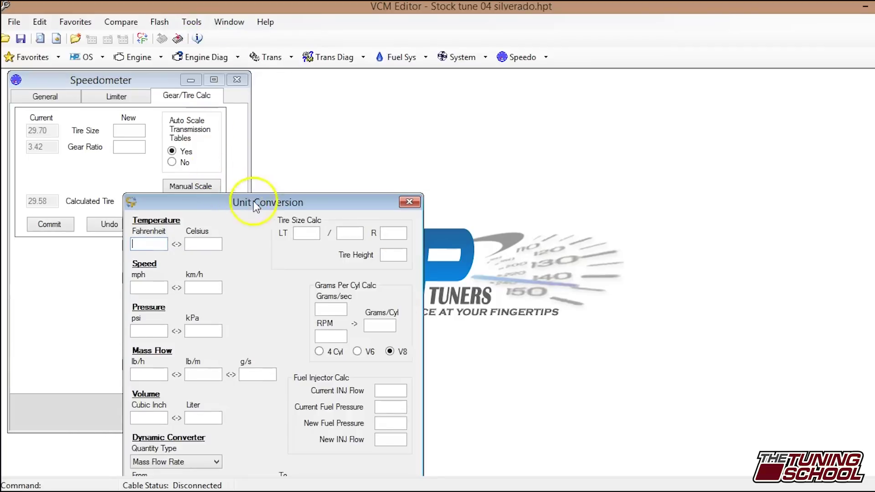
pyautogui.moveTo(263, 191); pyautogui.dragTo(388, 75)
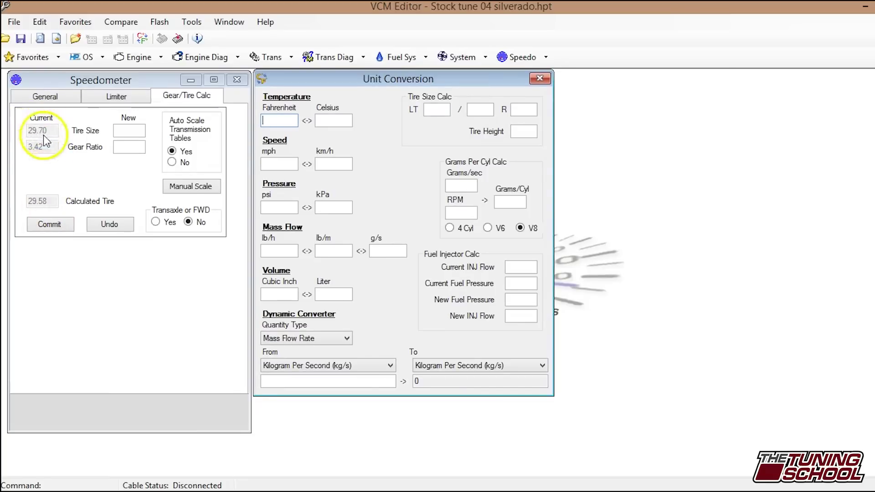
pyautogui.click(437, 111)
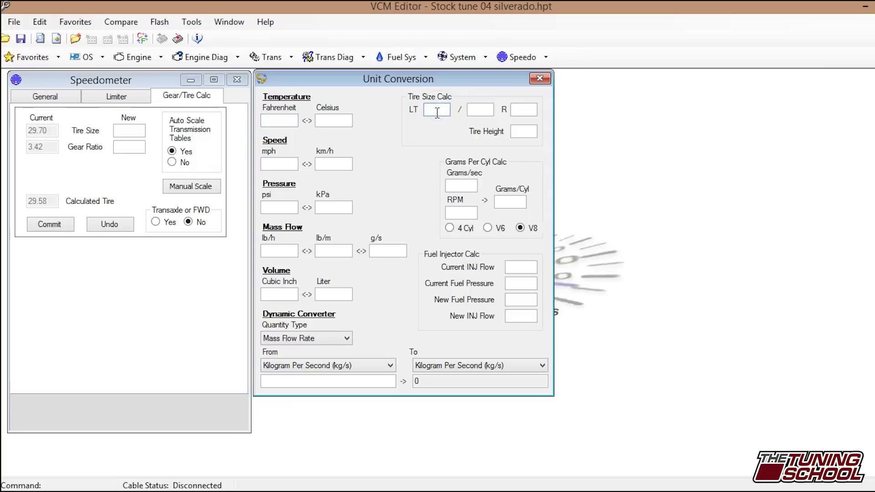
pyautogui.write('275')
pyautogui.click(479, 110)
pyautogui.write('55')
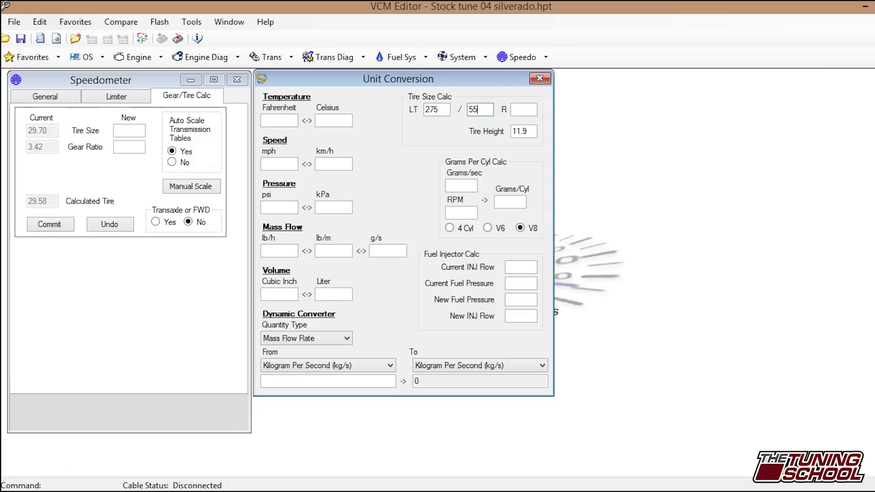
pyautogui.click(517, 111)
pyautogui.write('20')
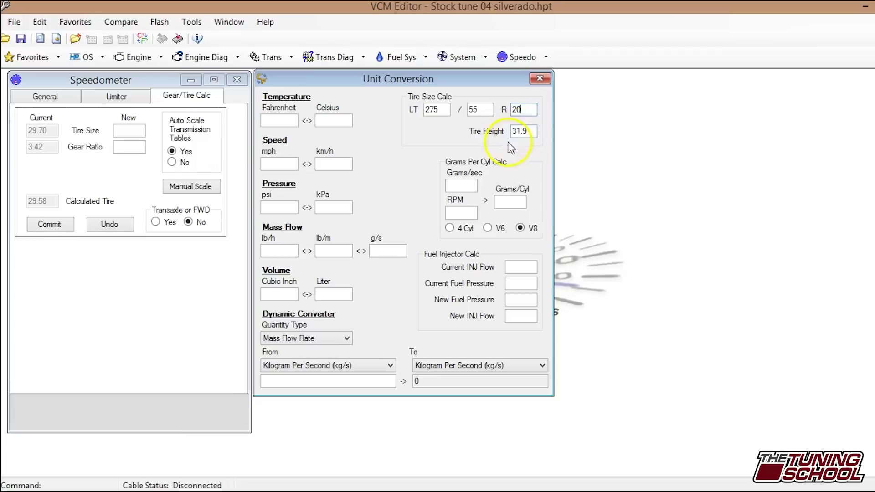
# - Commit a 31.9 tire size with 3.42 gear ratio, then close the Unit Conversion window
pyautogui.click(120, 132)
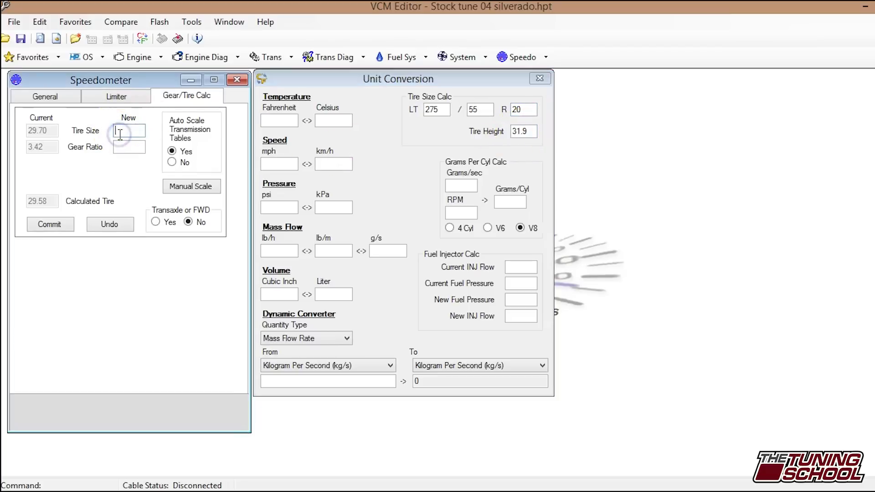
pyautogui.write('3.')
pyautogui.write('1.9')
pyautogui.click(127, 149)
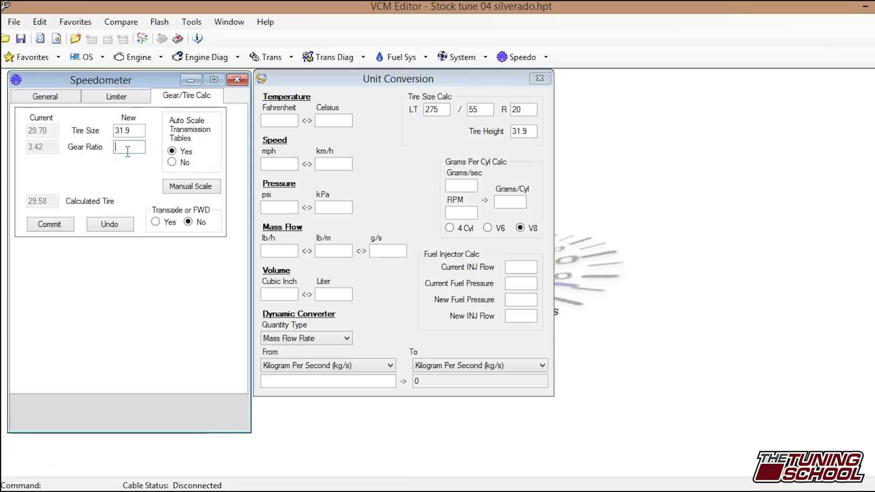
pyautogui.write('3.42')
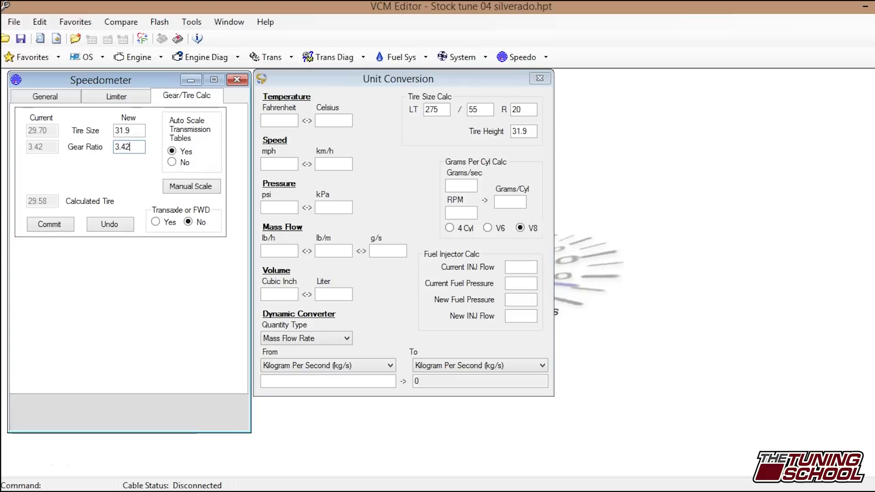
pyautogui.click(48, 228)
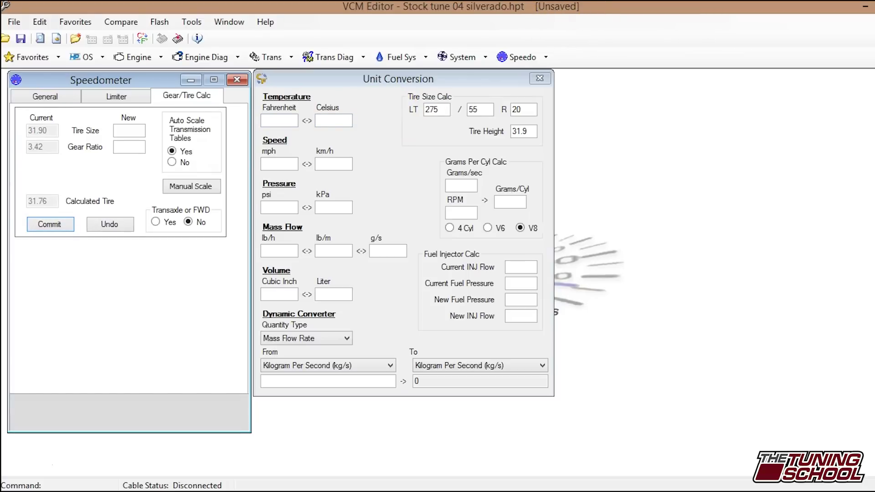
pyautogui.click(544, 82)
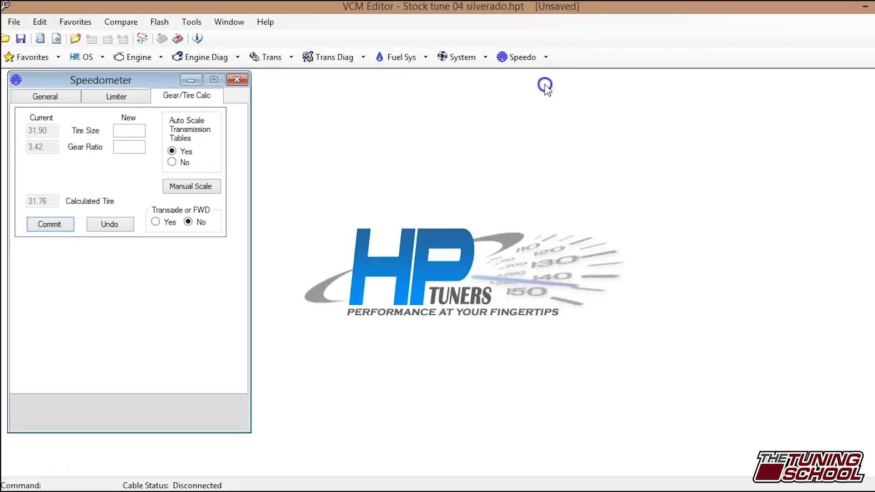
# - Close the Speedometer editor and save the modified tune as 'new tire size.hpt'
pyautogui.click(241, 83)
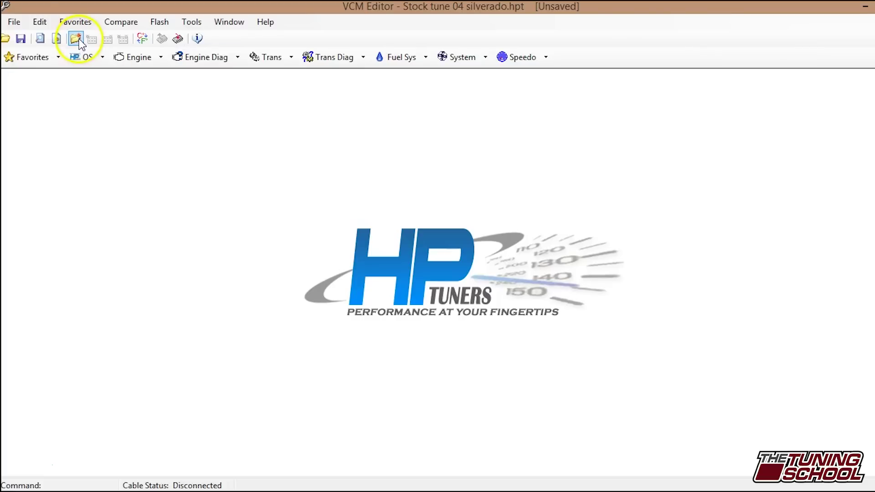
pyautogui.click(14, 20)
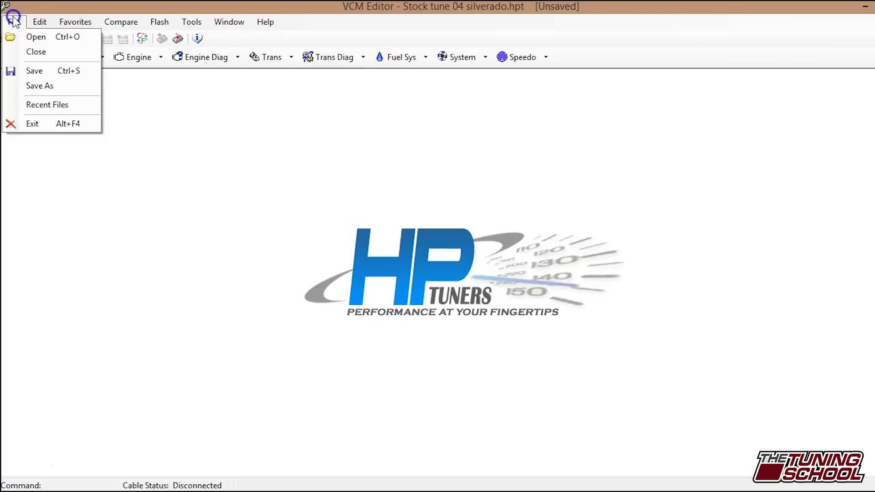
pyautogui.click(42, 86)
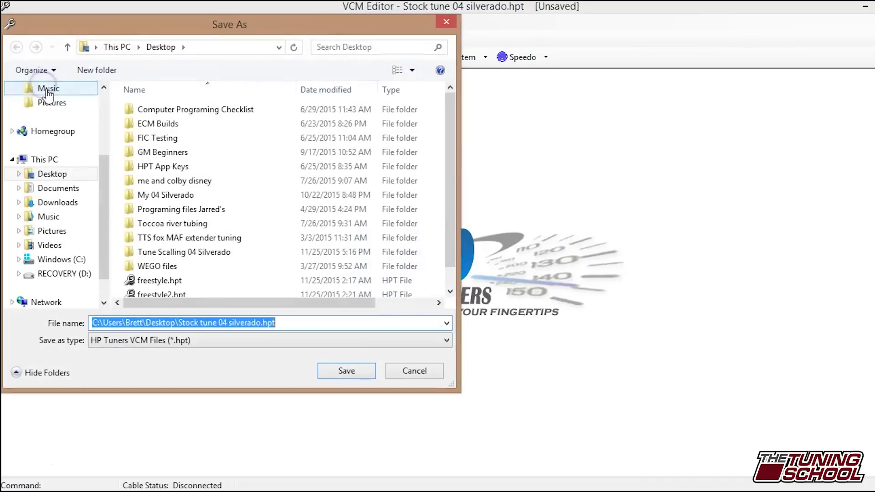
pyautogui.press('BackSpace')
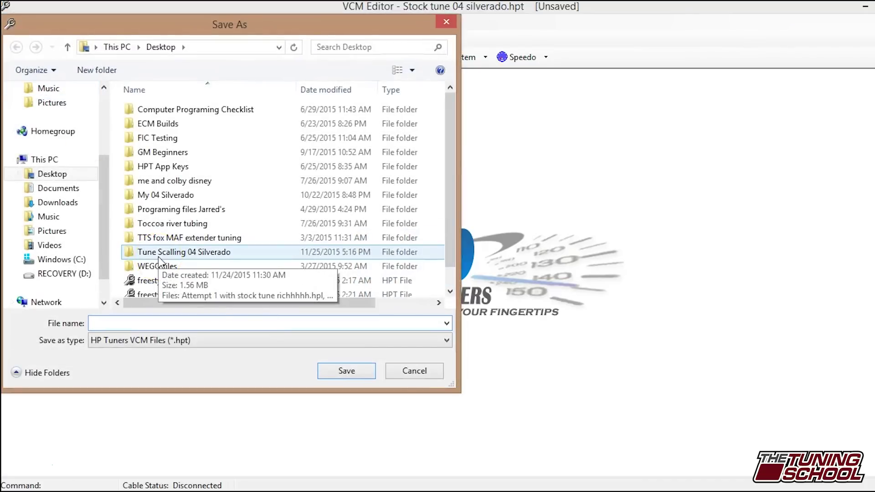
pyautogui.write('new tire ')
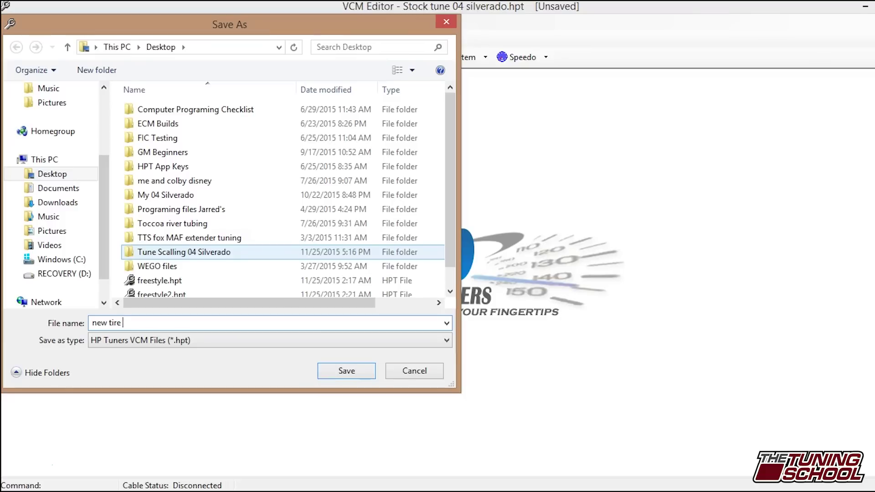
pyautogui.write('size')
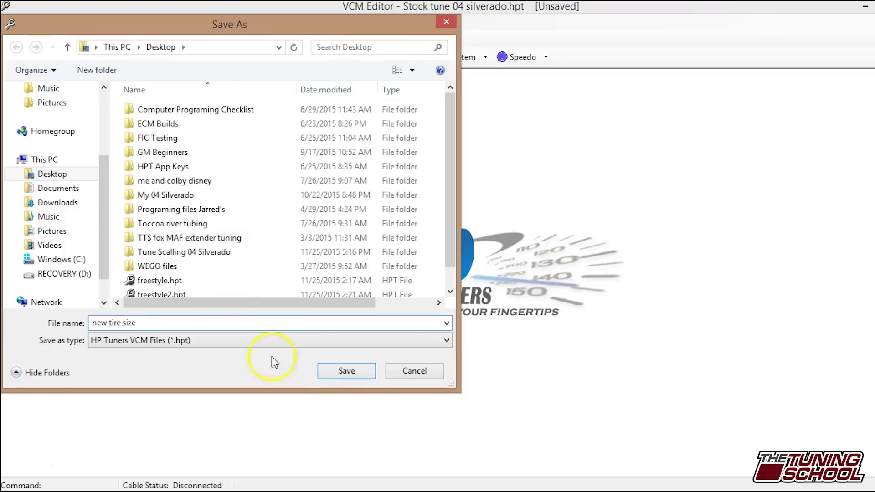
pyautogui.click(335, 368)
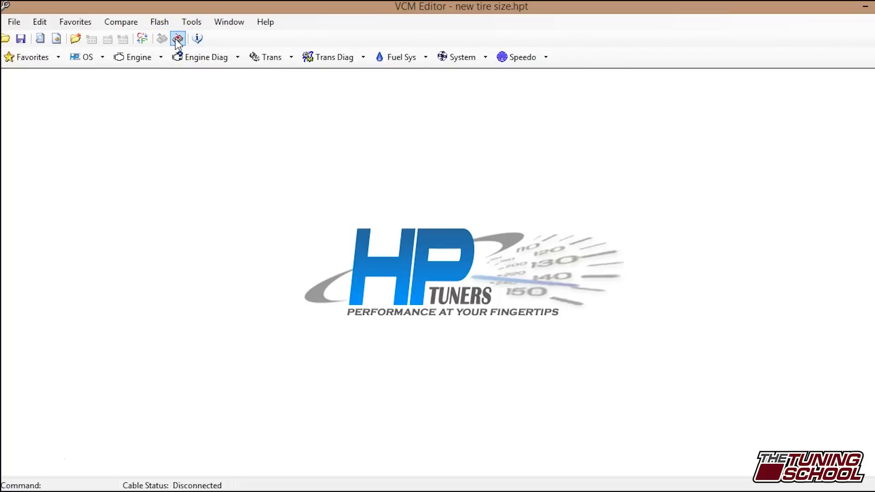
pyautogui.click(88, 58)
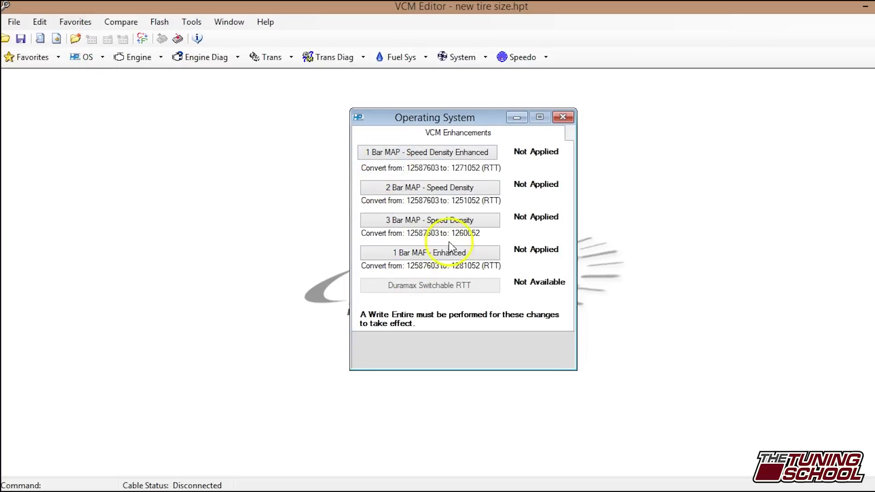
pyautogui.click(564, 117)
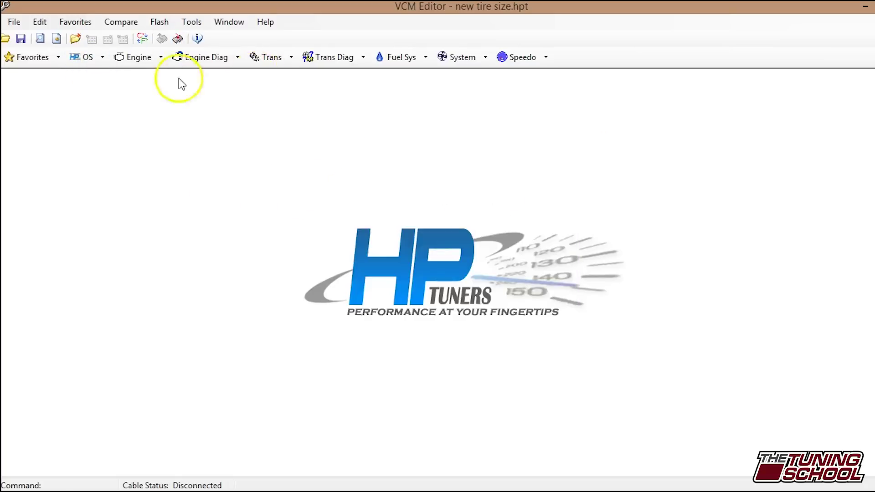
pyautogui.click(153, 22)
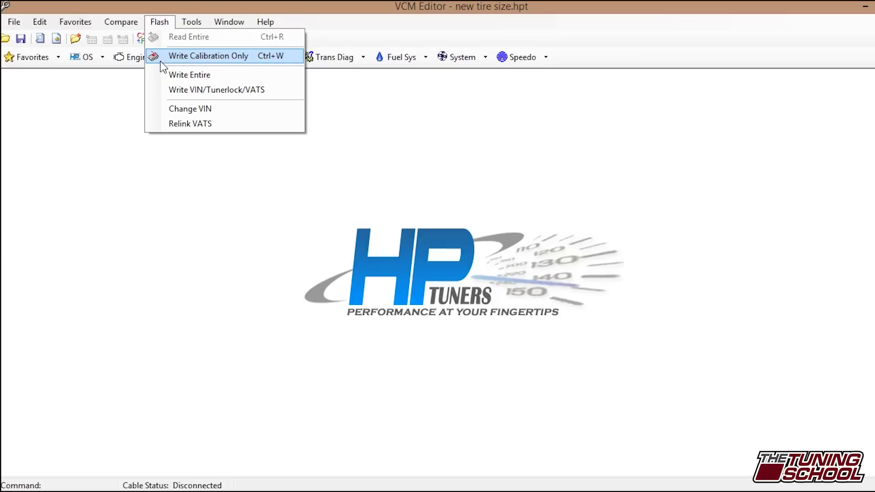
pyautogui.click(138, 71)
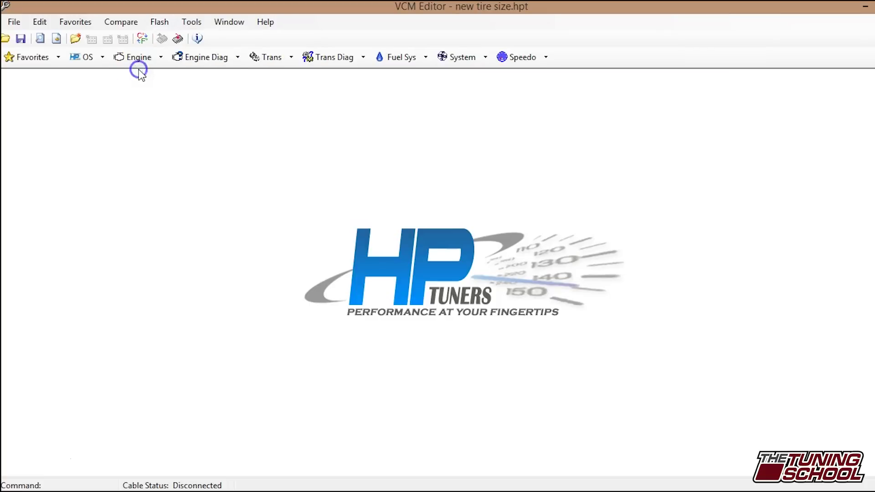
# - Write the calibration only to the 2004 Silverado, completing in 0:32, and close the write window
pyautogui.click(178, 39)
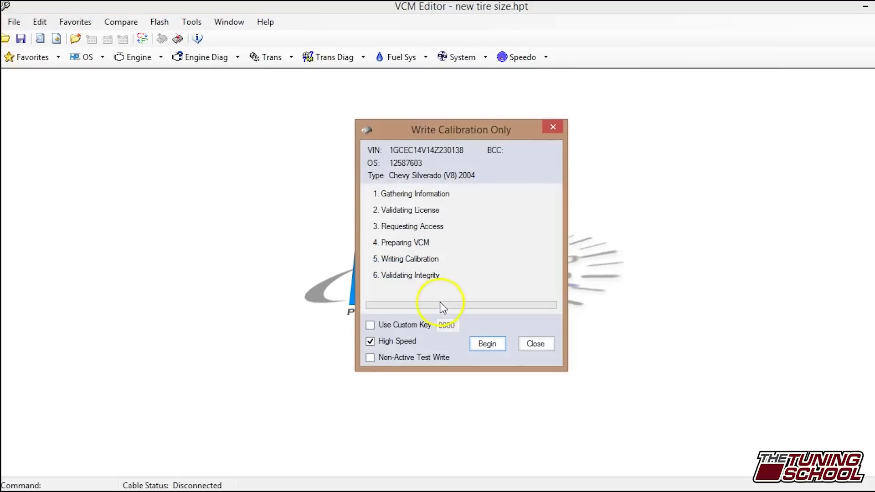
pyautogui.click(482, 343)
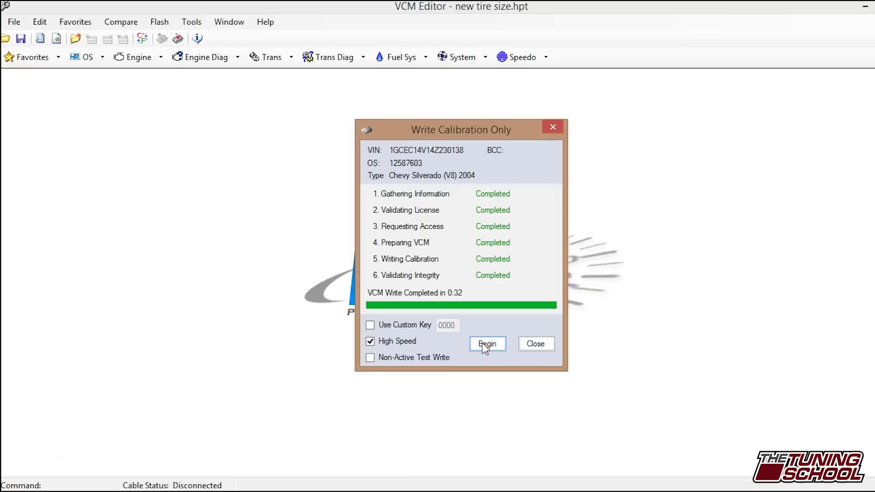
pyautogui.click(535, 347)
pyautogui.click(536, 347)
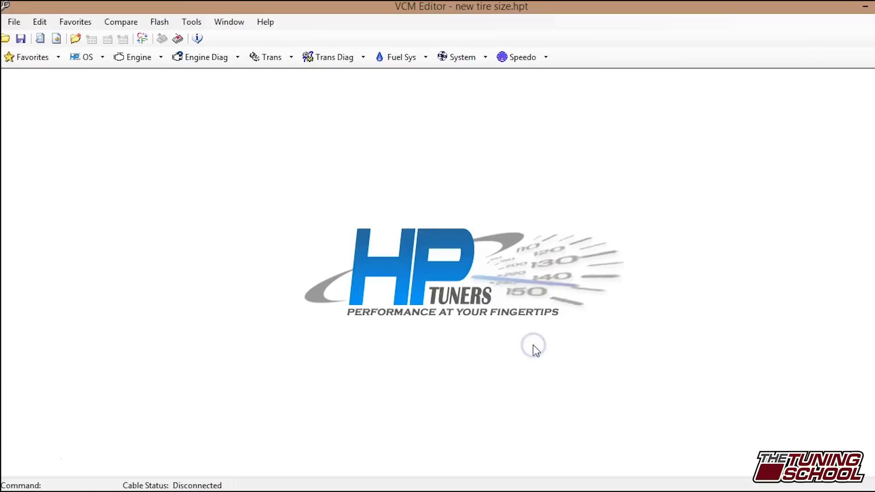